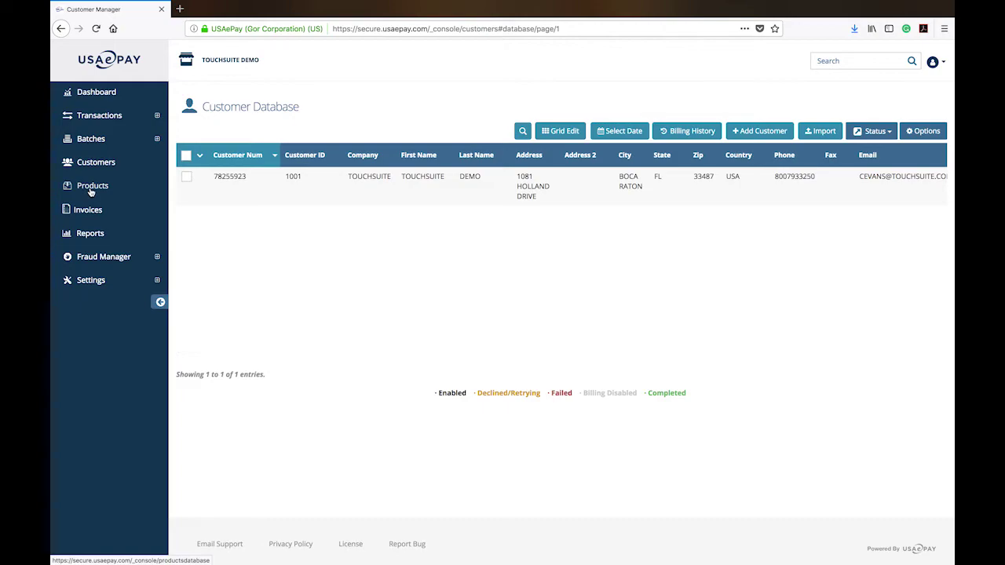
Start a new product in the product database and enter Awesome as its product name
{"action": "left_click", "coordinate": [91, 188]}
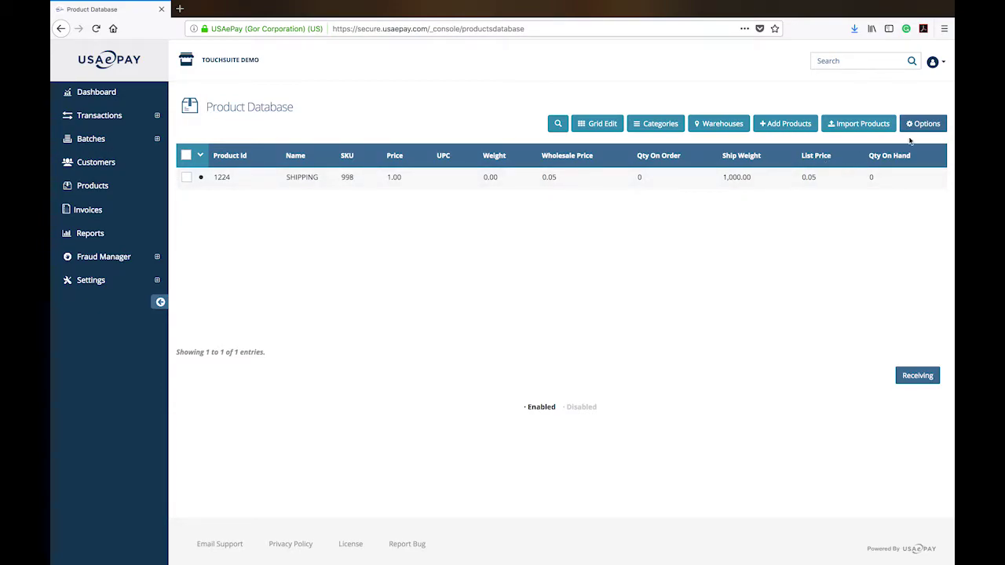
{"action": "left_click", "coordinate": [762, 123]}
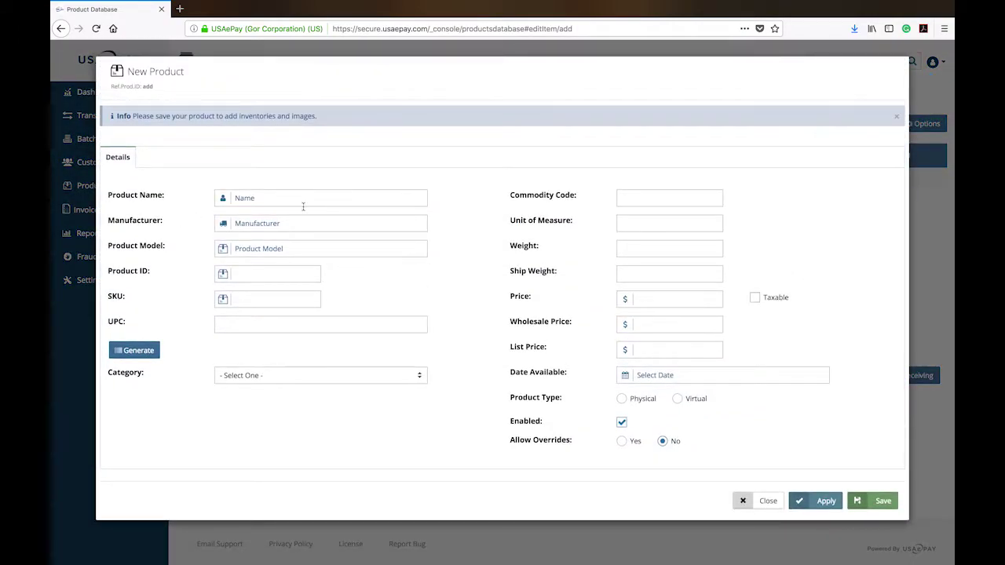
{"action": "left_click", "coordinate": [313, 198]}
{"action": "type", "text": "Awesome"}
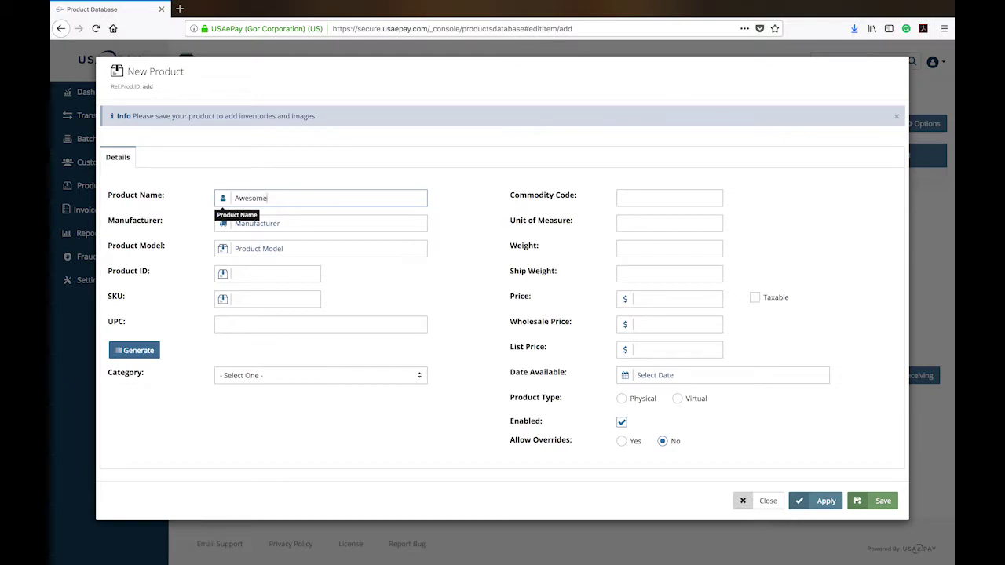
Enter Willy Wonka as the manufacturer, Chocolate as the product model and 1234 as the product ID
{"action": "left_click", "coordinate": [322, 223]}
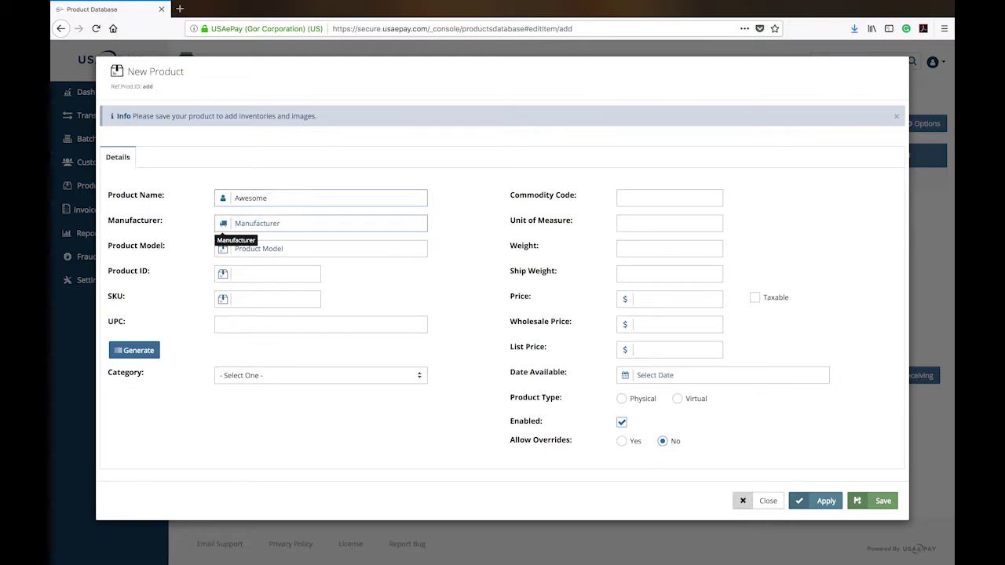
{"action": "type", "text": "Willy Wonka"}
{"action": "key", "text": "Tab"}
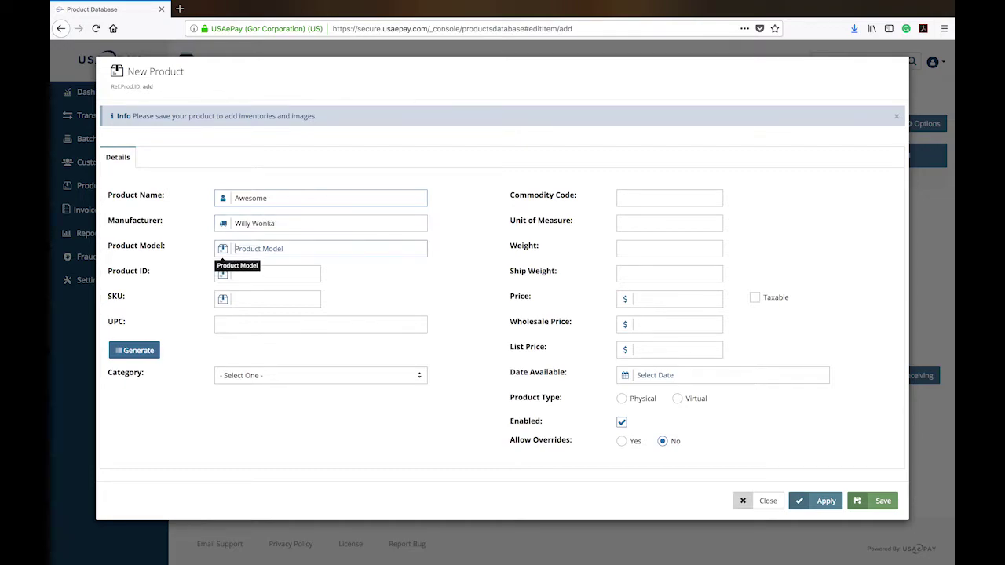
{"action": "type", "text": "Chocolate"}
{"action": "key", "text": "Tab"}
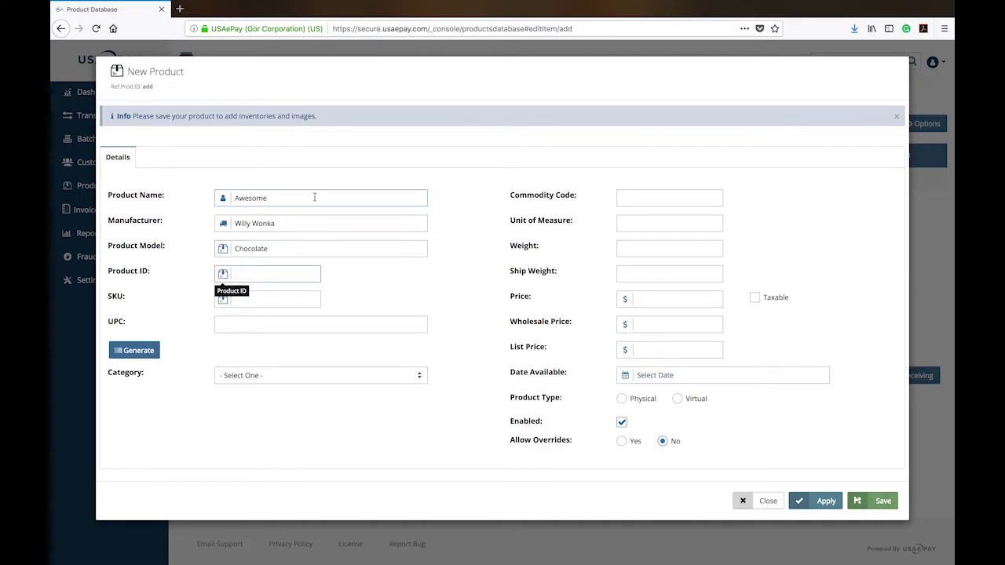
{"action": "type", "text": "1234"}
Leave the SKU empty, enter 1223456 as the UPC and generate its barcode
{"action": "left_click", "coordinate": [299, 298]}
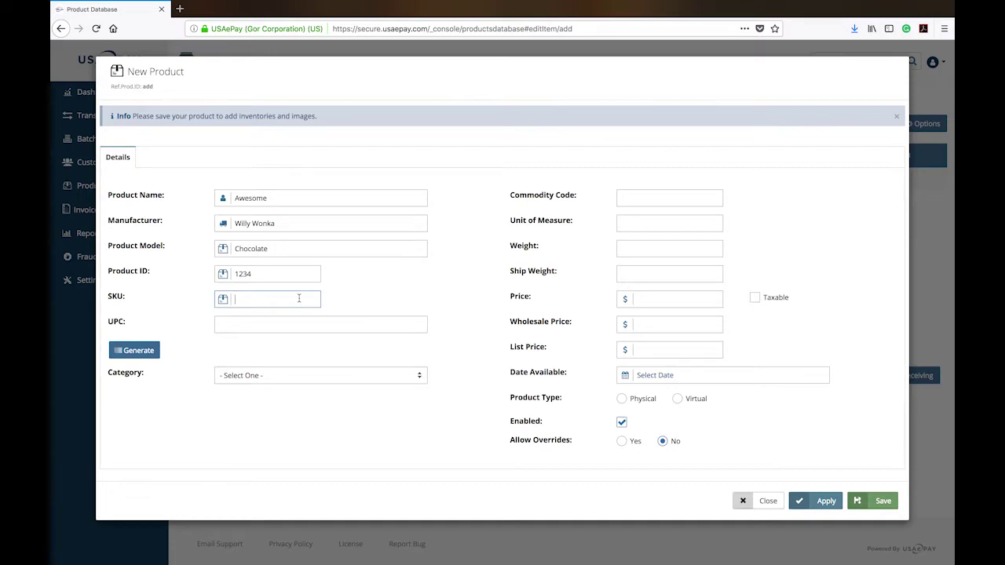
{"action": "left_click", "coordinate": [361, 322]}
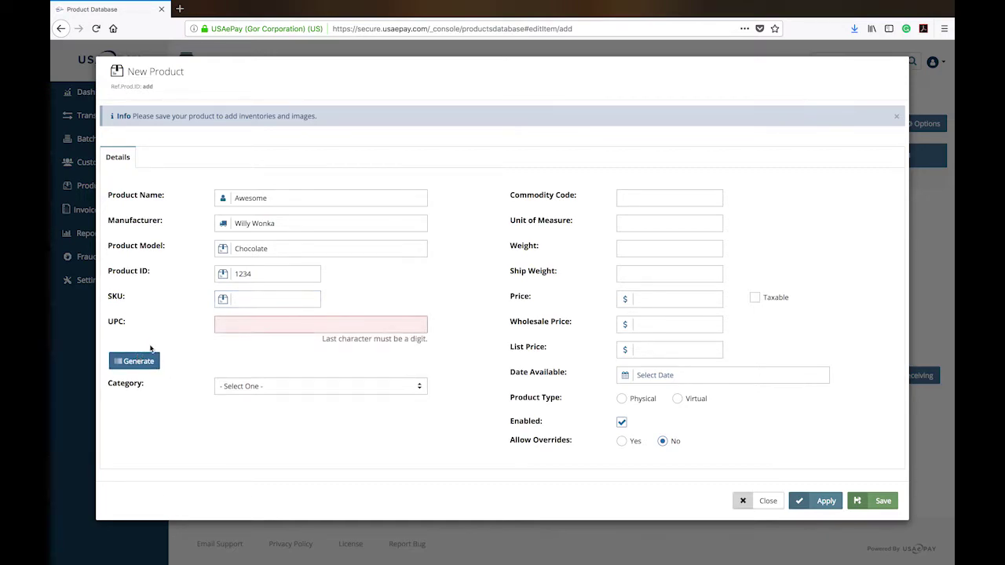
{"action": "type", "text": "1223456"}
{"action": "left_click", "coordinate": [126, 363]}
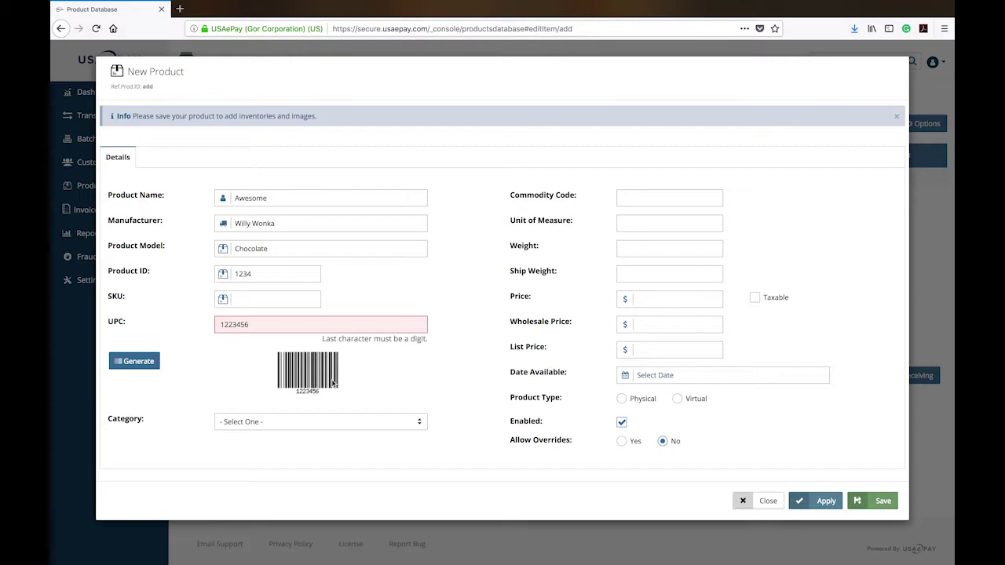
Assign the new product to the existing TEST category
{"action": "left_click", "coordinate": [366, 421]}
{"action": "left_click", "coordinate": [274, 428]}
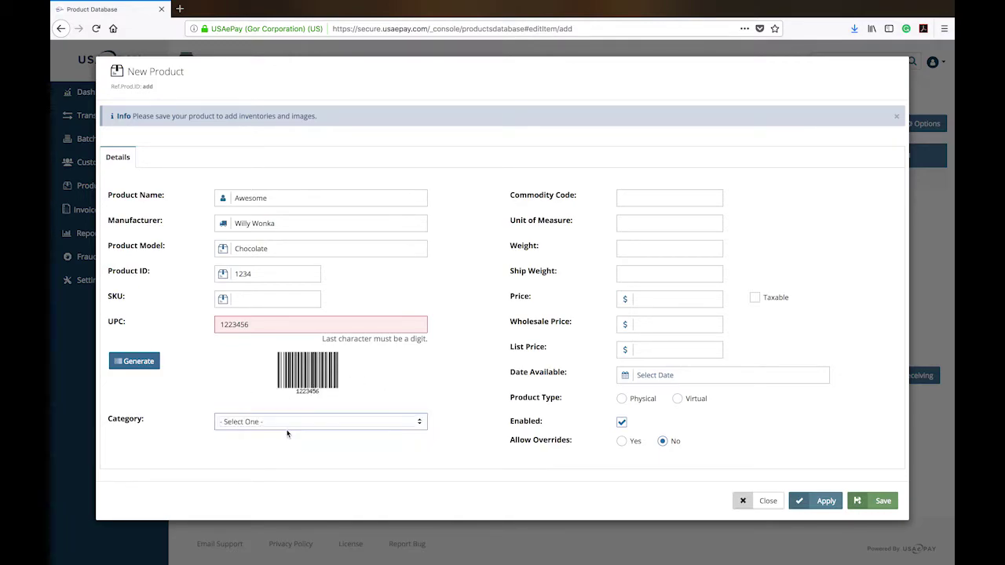
{"action": "left_click", "coordinate": [239, 423]}
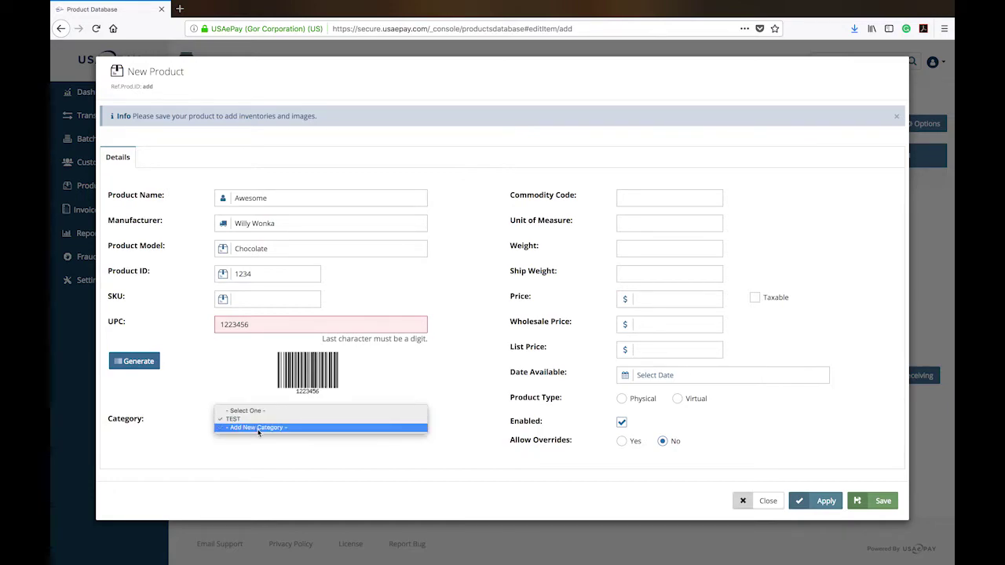
{"action": "left_click", "coordinate": [244, 421]}
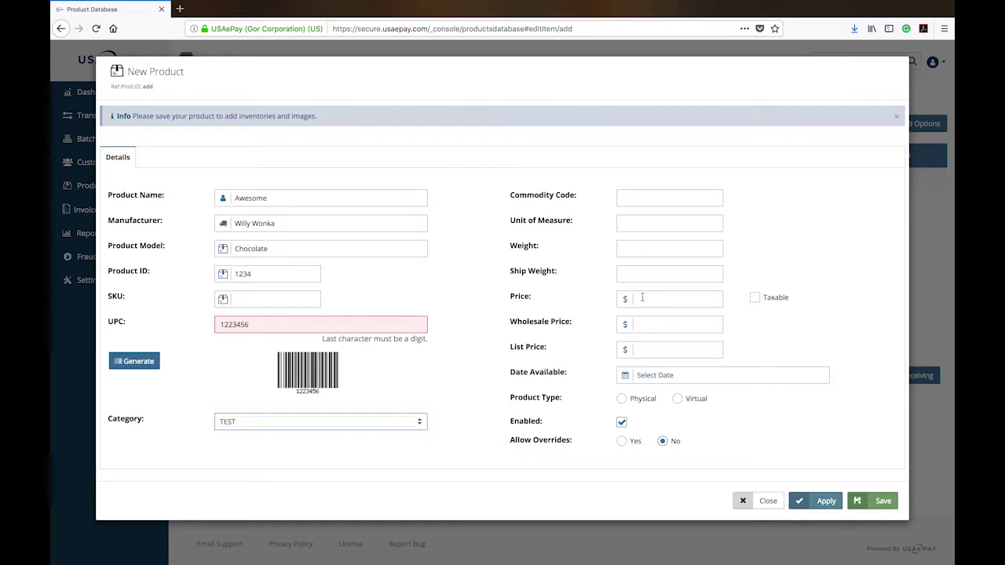
Set the unit of measure to oz and both the weight and the ship weight to 6, leaving the commodity code empty
{"action": "left_click", "coordinate": [656, 199]}
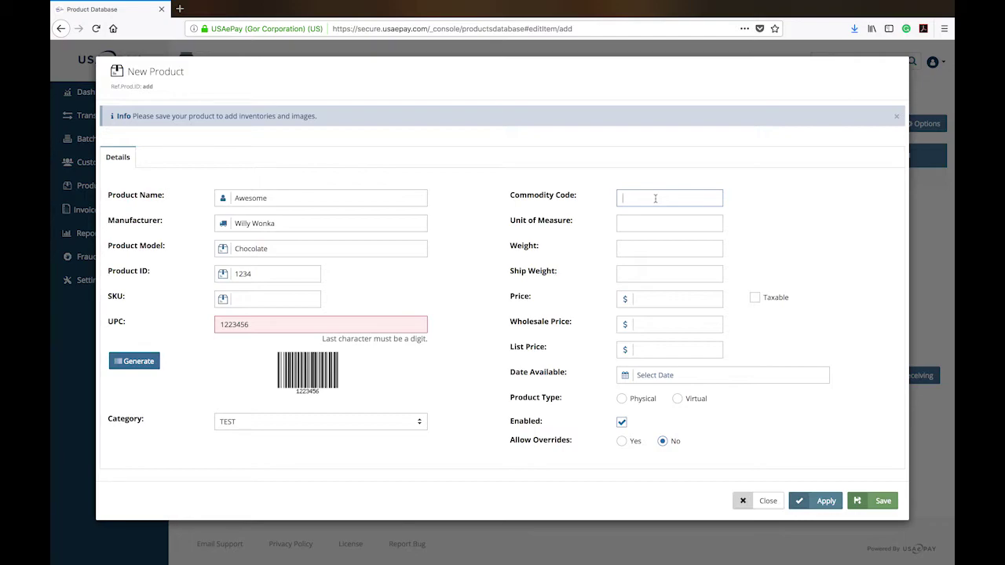
{"action": "left_click", "coordinate": [634, 222]}
{"action": "type", "text": "oznc"}
{"action": "key", "text": "BackSpace"}
{"action": "key", "text": "BackSpace"}
{"action": "key", "text": "BackSpace"}
{"action": "type", "text": "z"}
{"action": "key", "text": "Tab"}
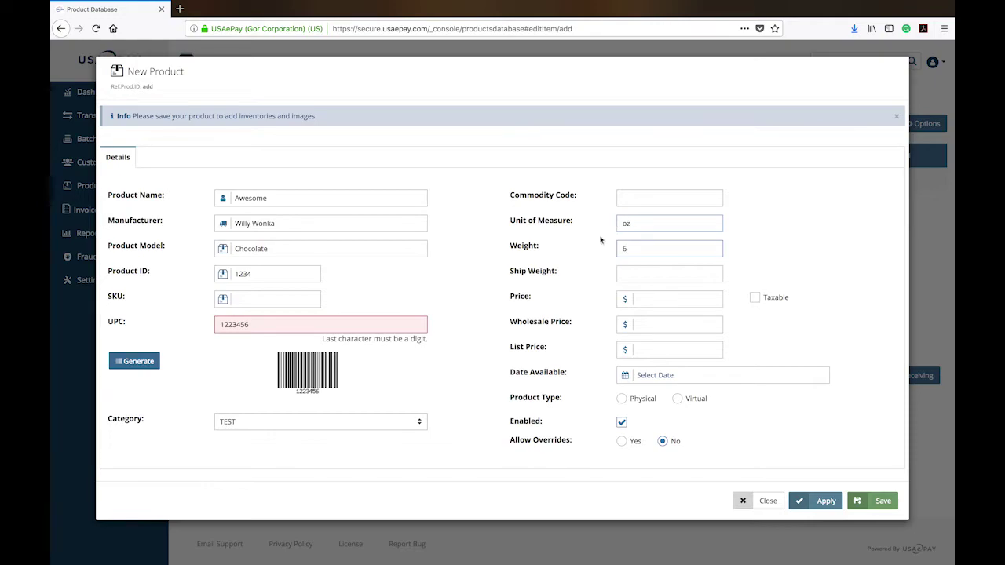
{"action": "left_click", "coordinate": [653, 276]}
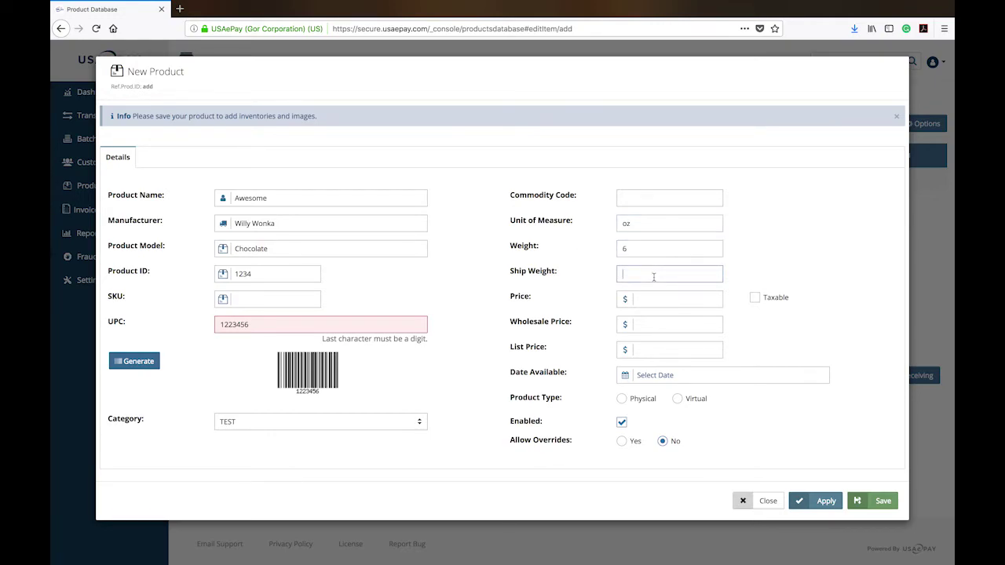
{"action": "type", "text": "6"}
Set the product's price to 1.00, wholesale price to 0.75 and list price to 1.50
{"action": "left_click", "coordinate": [681, 302]}
{"action": "type", "text": "100"}
{"action": "left_click", "coordinate": [662, 321]}
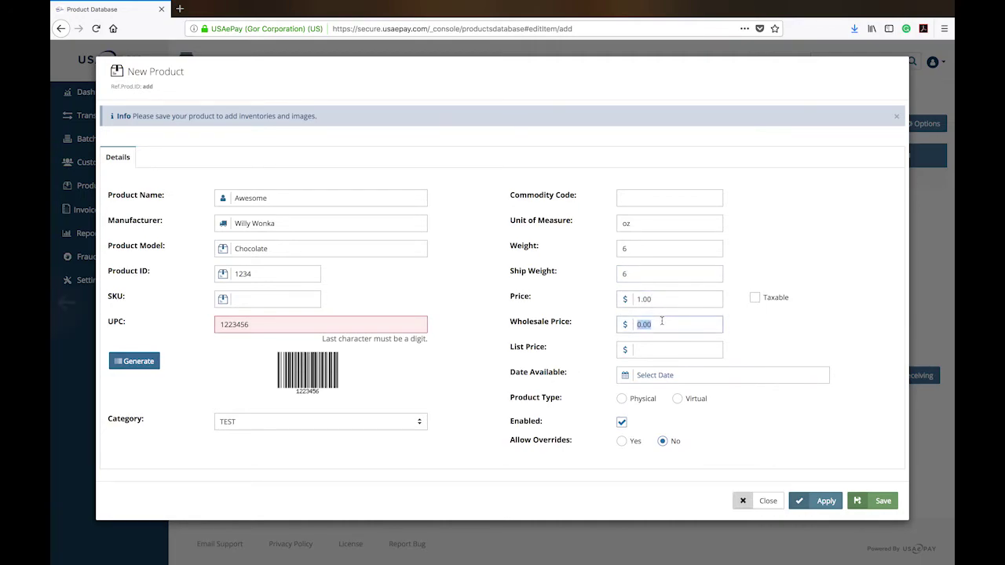
{"action": "type", "text": "75"}
{"action": "left_click", "coordinate": [672, 354]}
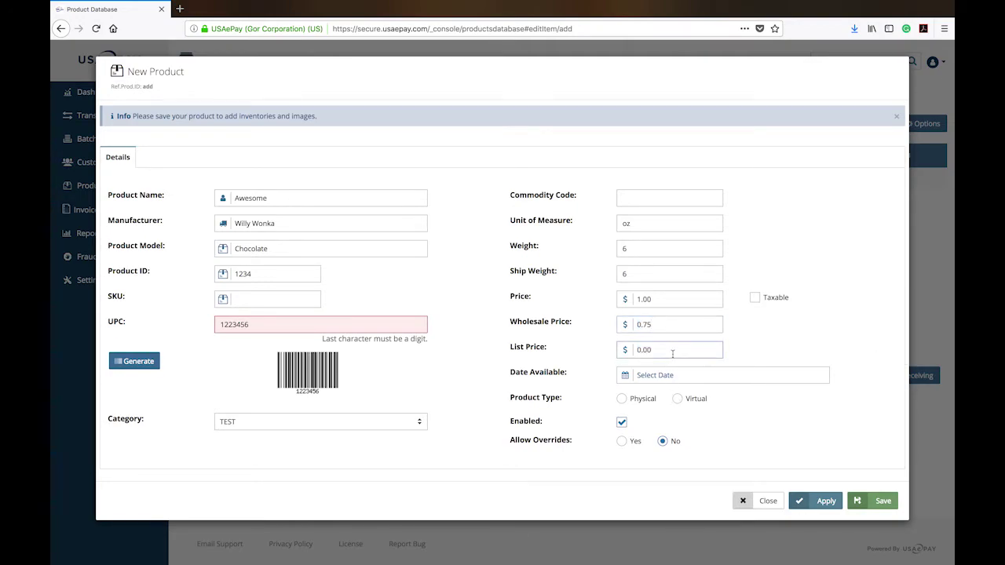
{"action": "type", "text": "15"}
Mark the product as taxable, set its product type to Physical and apply the new product record
{"action": "left_click", "coordinate": [731, 398]}
{"action": "left_click", "coordinate": [755, 299]}
{"action": "left_click", "coordinate": [622, 402]}
{"action": "left_click", "coordinate": [677, 399]}
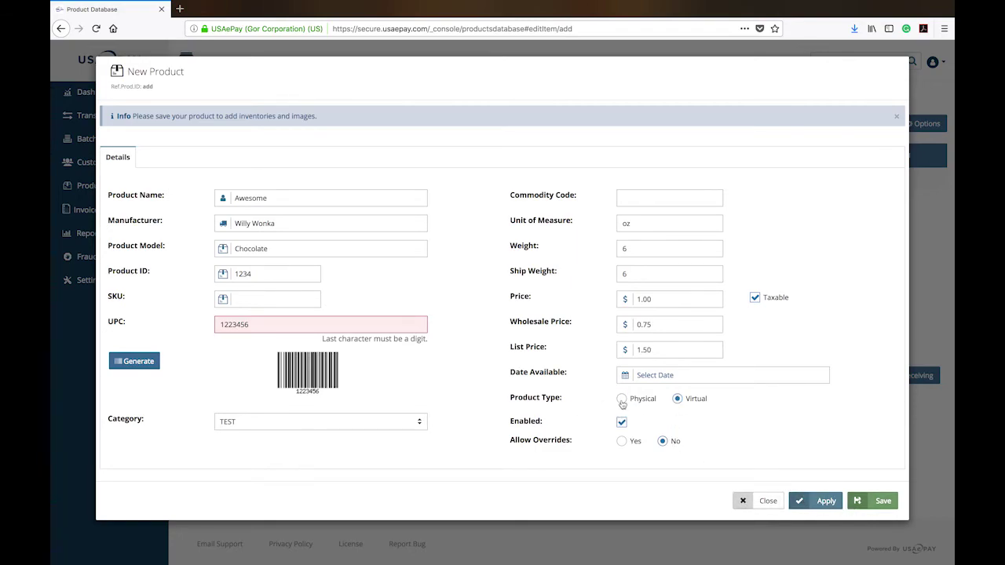
{"action": "left_click", "coordinate": [622, 400]}
{"action": "left_click", "coordinate": [817, 501]}
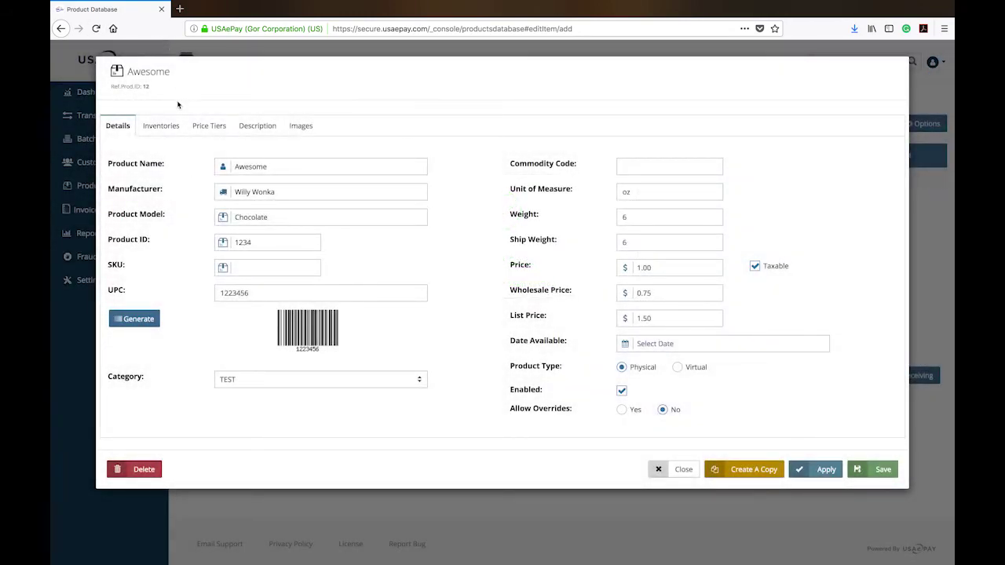
Choose the CORP warehouse for the product's inventory
{"action": "left_click", "coordinate": [162, 127]}
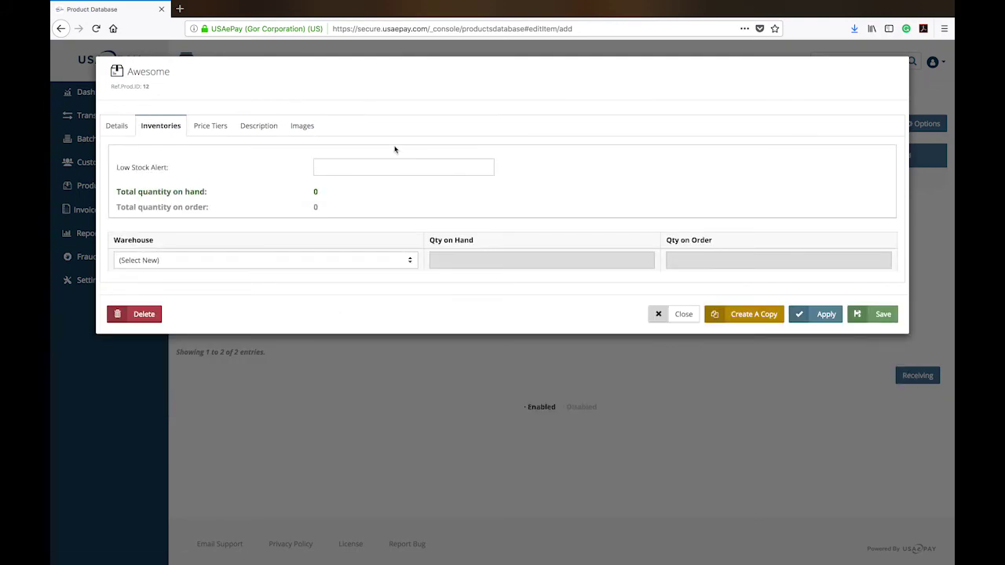
{"action": "left_click", "coordinate": [402, 265]}
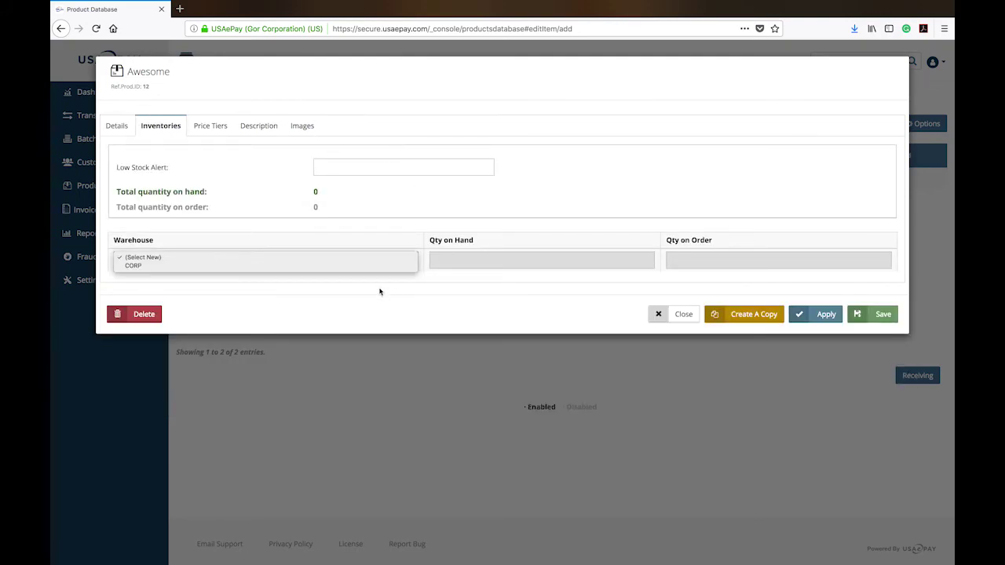
{"action": "left_click", "coordinate": [376, 266]}
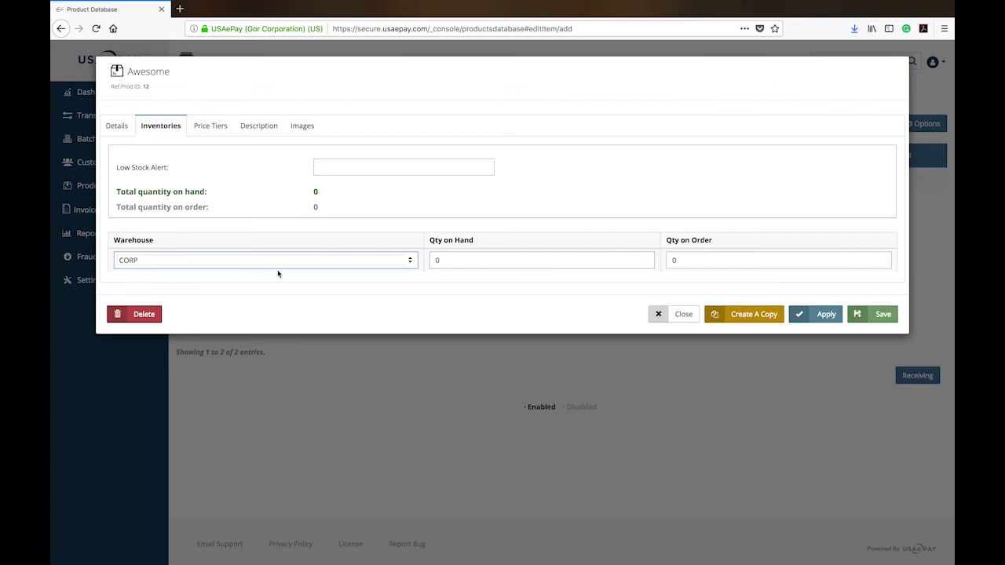
Look through the product's price tiers, description and images, and save the product with its changes
{"action": "left_click", "coordinate": [211, 126]}
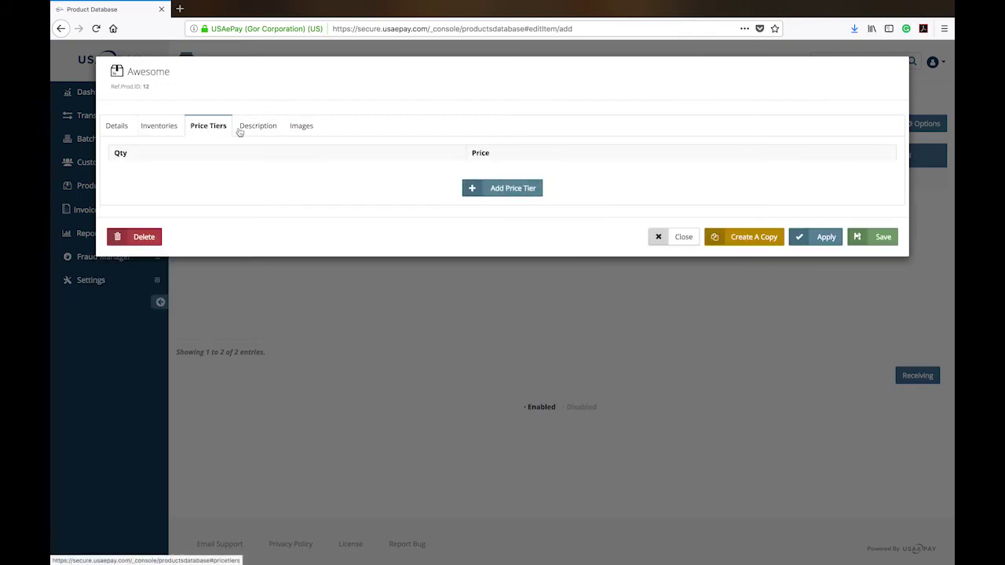
{"action": "left_click", "coordinate": [258, 127]}
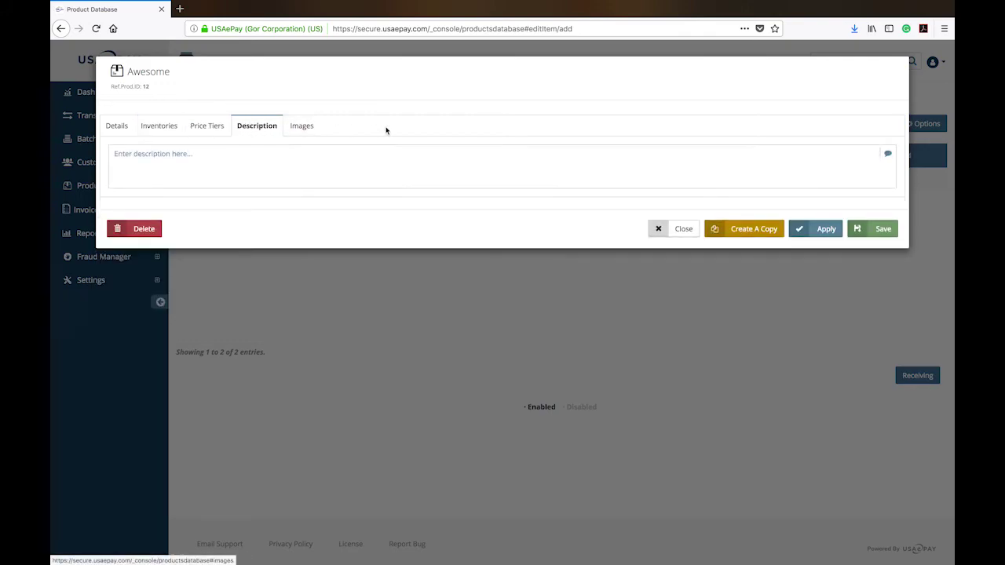
{"action": "left_click", "coordinate": [292, 132]}
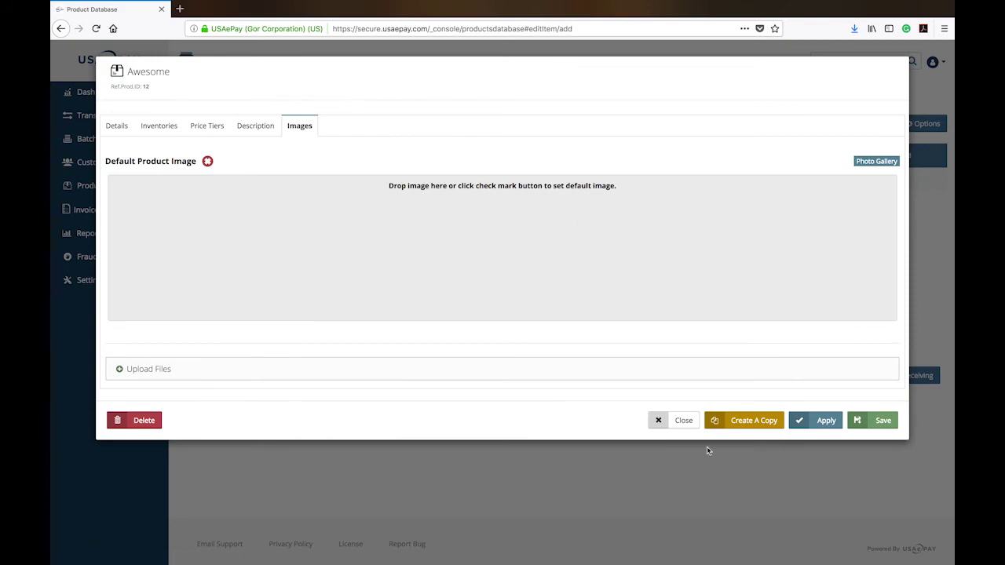
{"action": "left_click", "coordinate": [659, 420]}
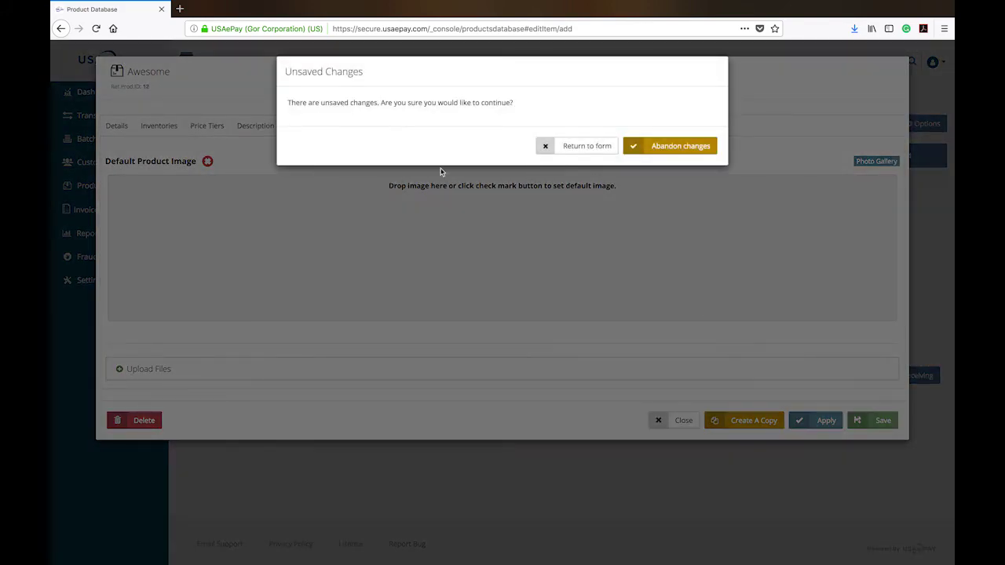
{"action": "left_click", "coordinate": [594, 146]}
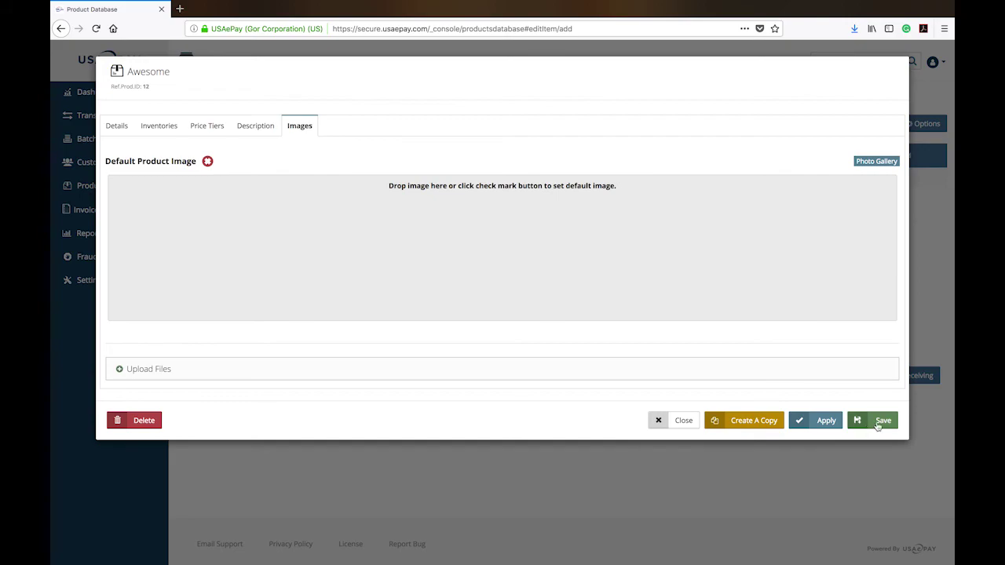
{"action": "left_click", "coordinate": [876, 422]}
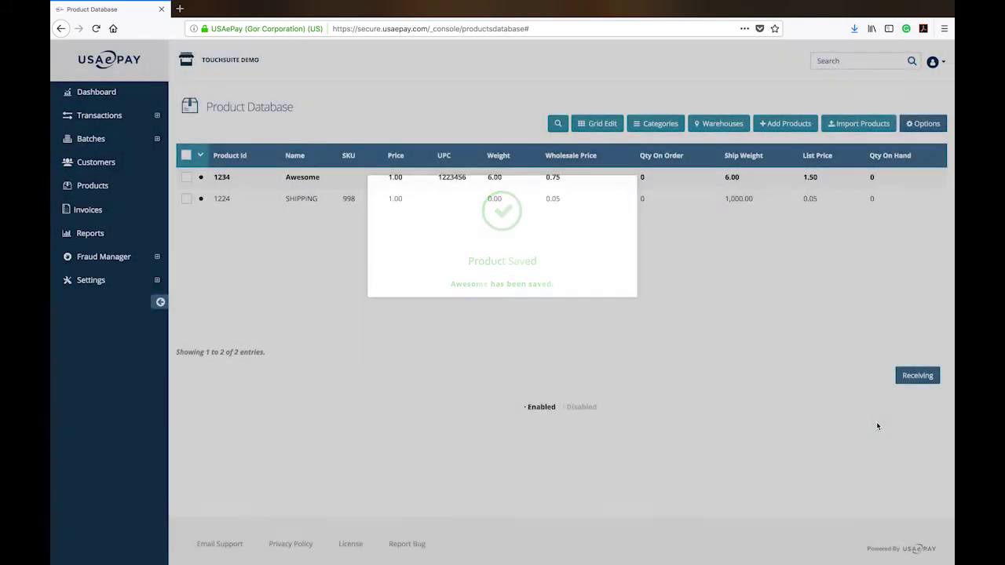